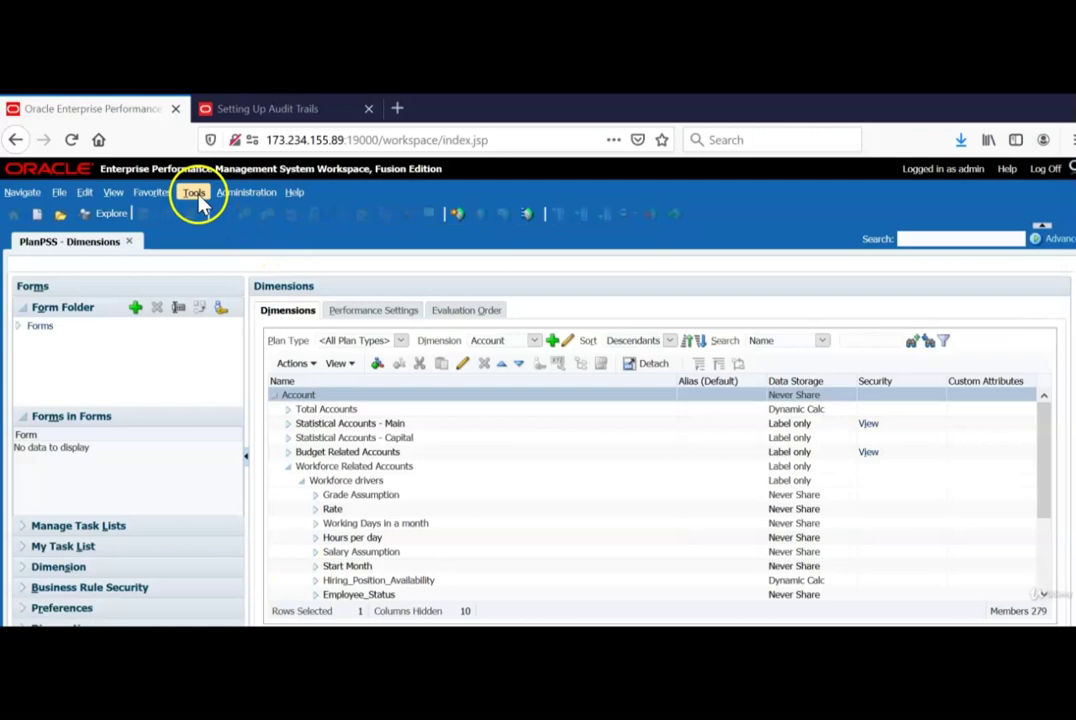
Step: In the Planning auditing reports, select Dimension Administration, Data, Copy Version and Copy Data as audited actions and save the selections
{"action": "left_click", "coordinate": [196, 194]}
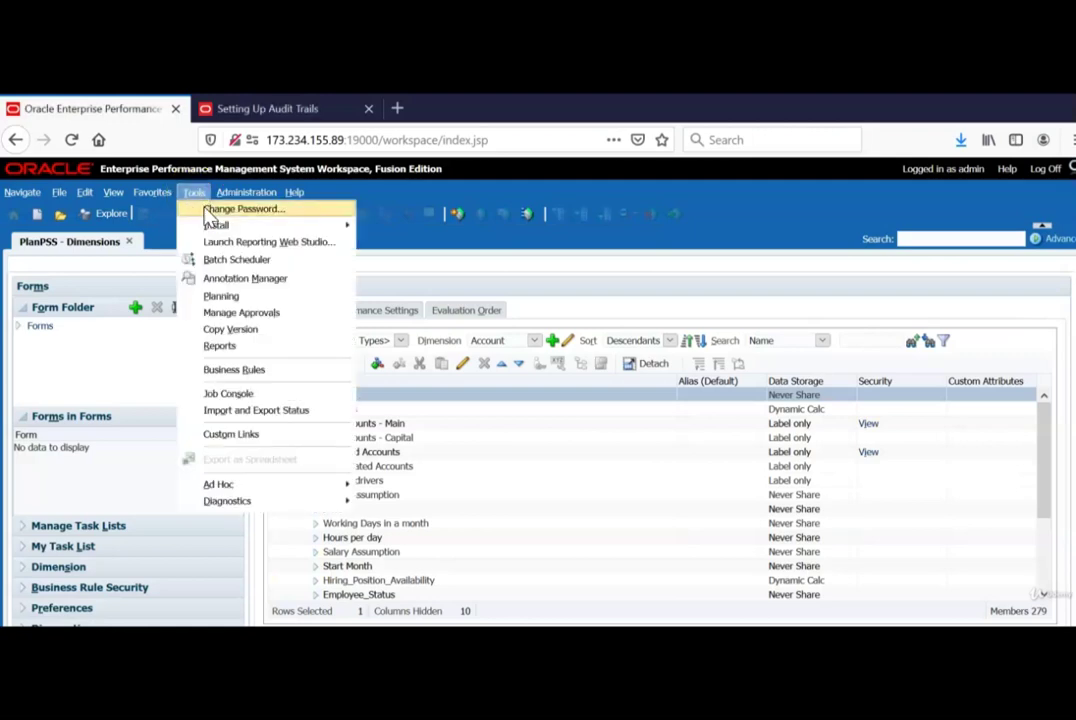
{"action": "left_click", "coordinate": [222, 346]}
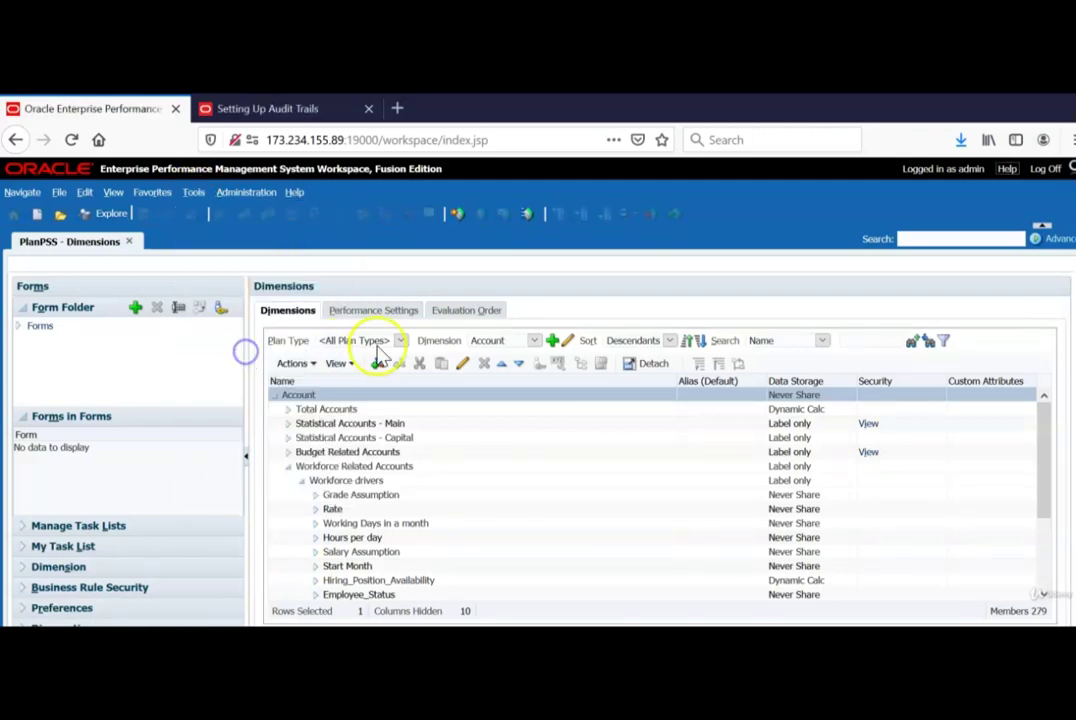
{"action": "left_click", "coordinate": [442, 312]}
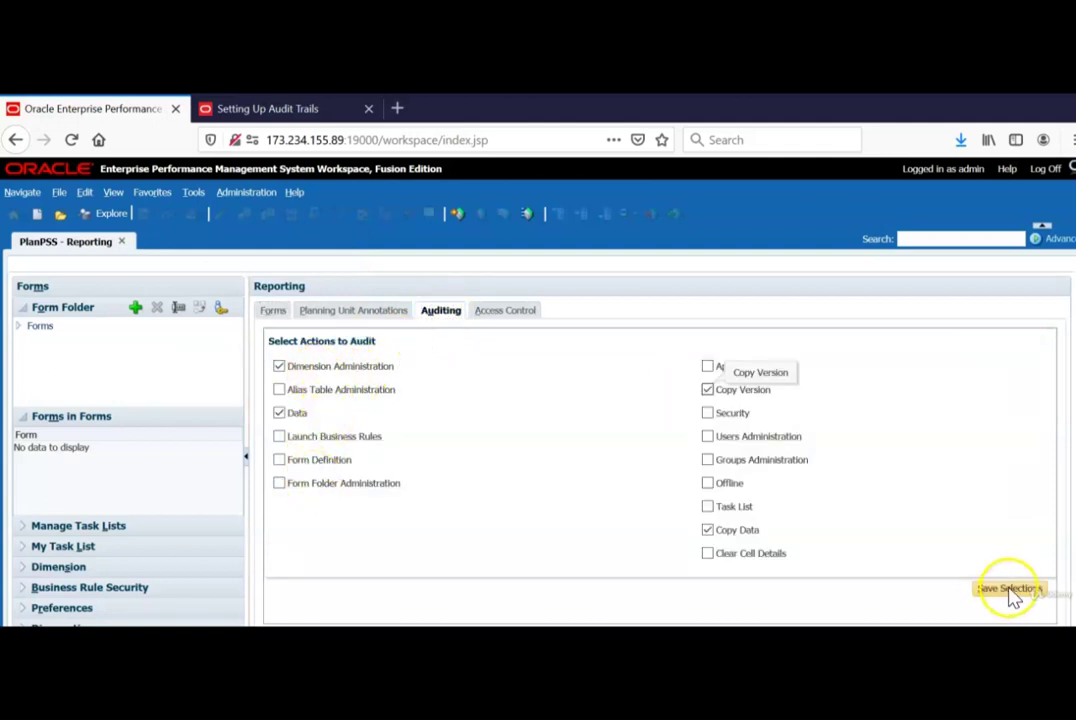
{"action": "left_click", "coordinate": [1012, 589]}
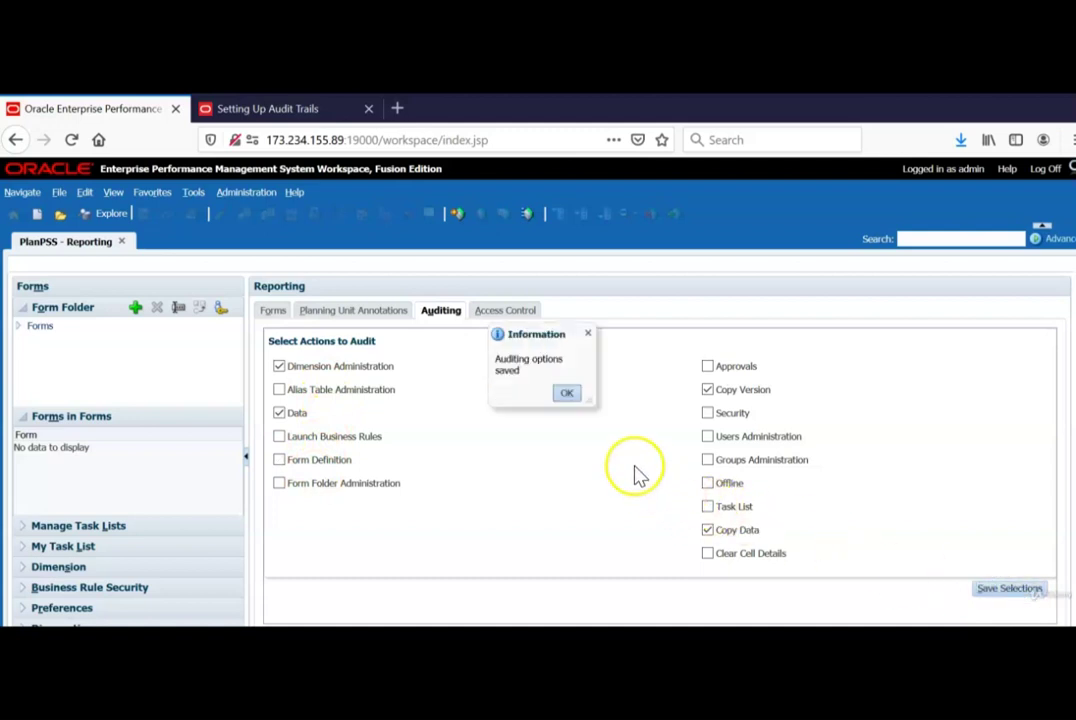
{"action": "left_click", "coordinate": [568, 393]}
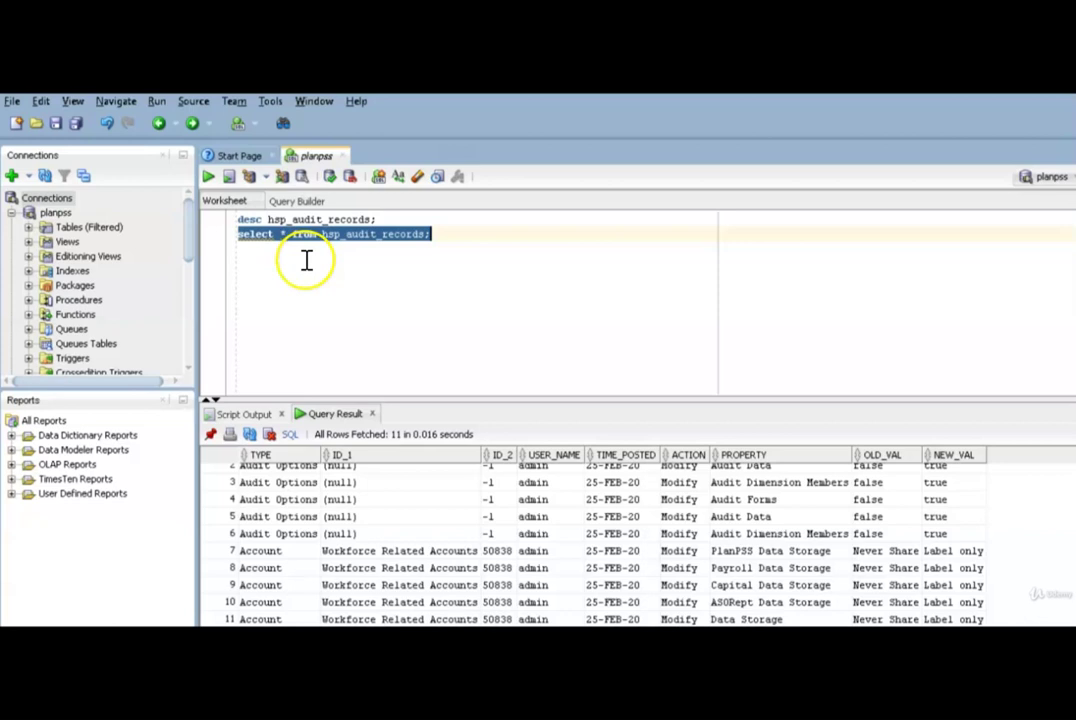
Step: Switch to Oracle SQL Developer and rerun the query that selects all records from hsp_audit_records
{"action": "left_click", "coordinate": [253, 240]}
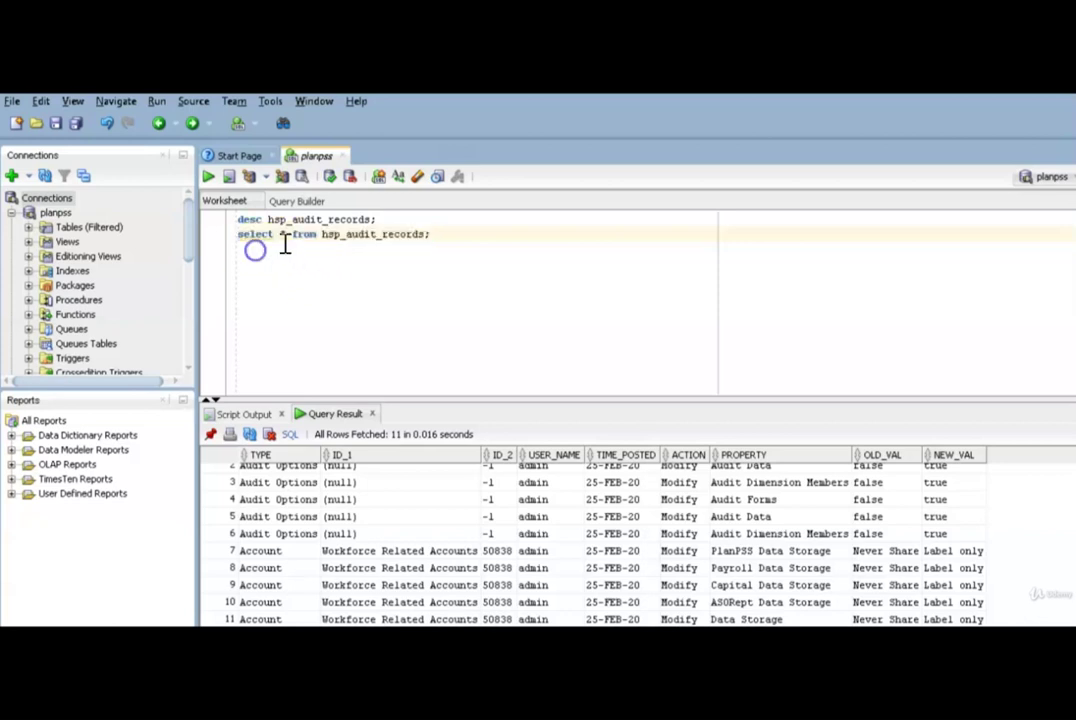
{"action": "left_click", "coordinate": [438, 236]}
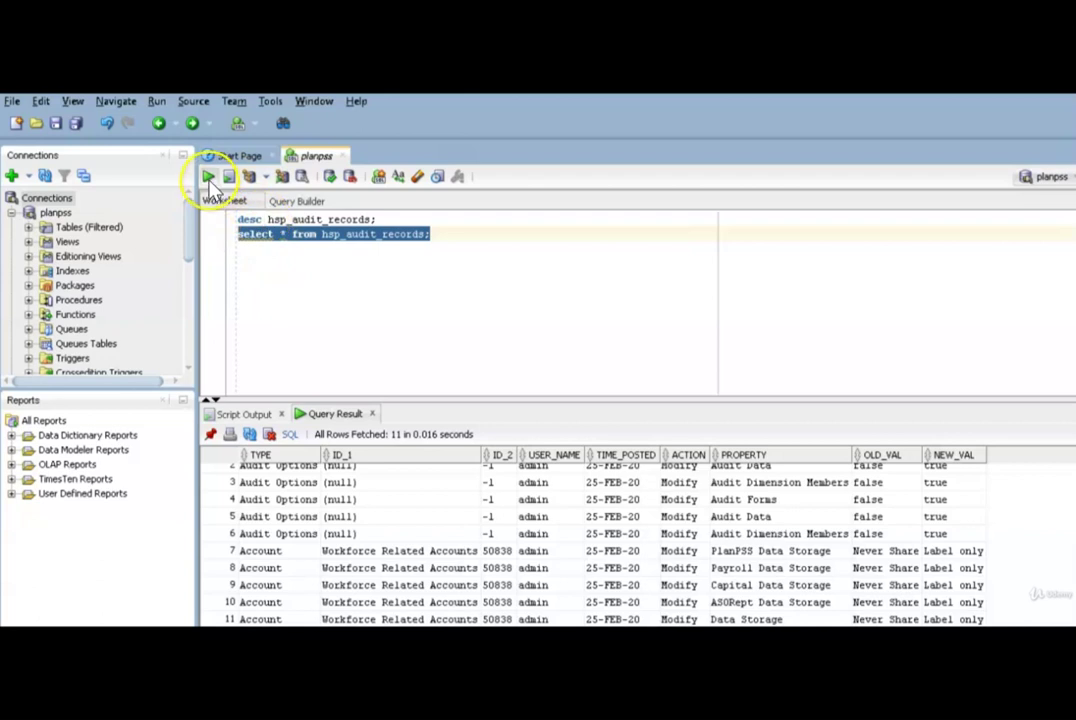
{"action": "left_click", "coordinate": [210, 178]}
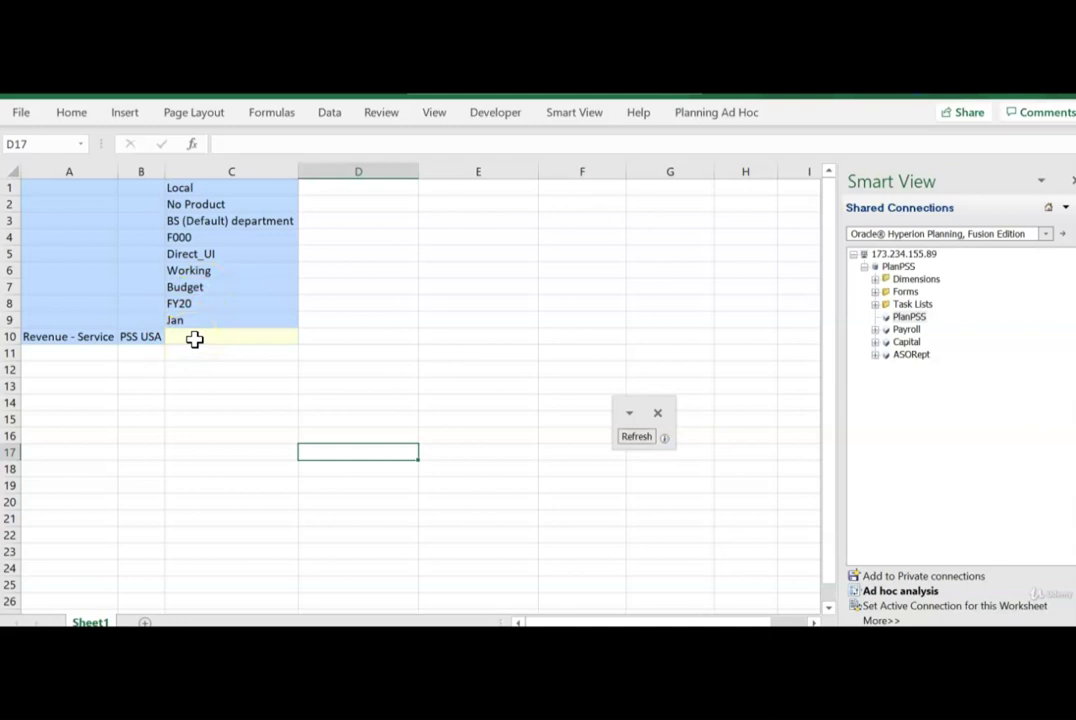
Step: Switch to the Excel Smart View grid, enter 1000 in C10 for Revenue - Service, PSS USA, and submit the data
{"action": "left_click", "coordinate": [194, 340]}
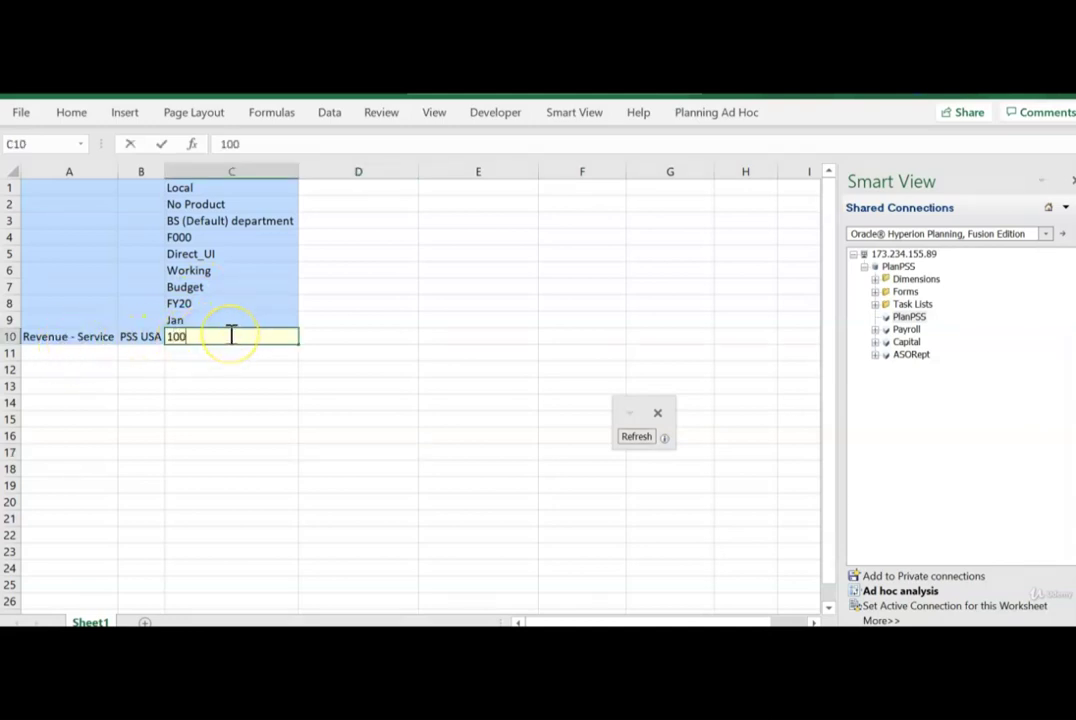
{"action": "key", "text": "Return"}
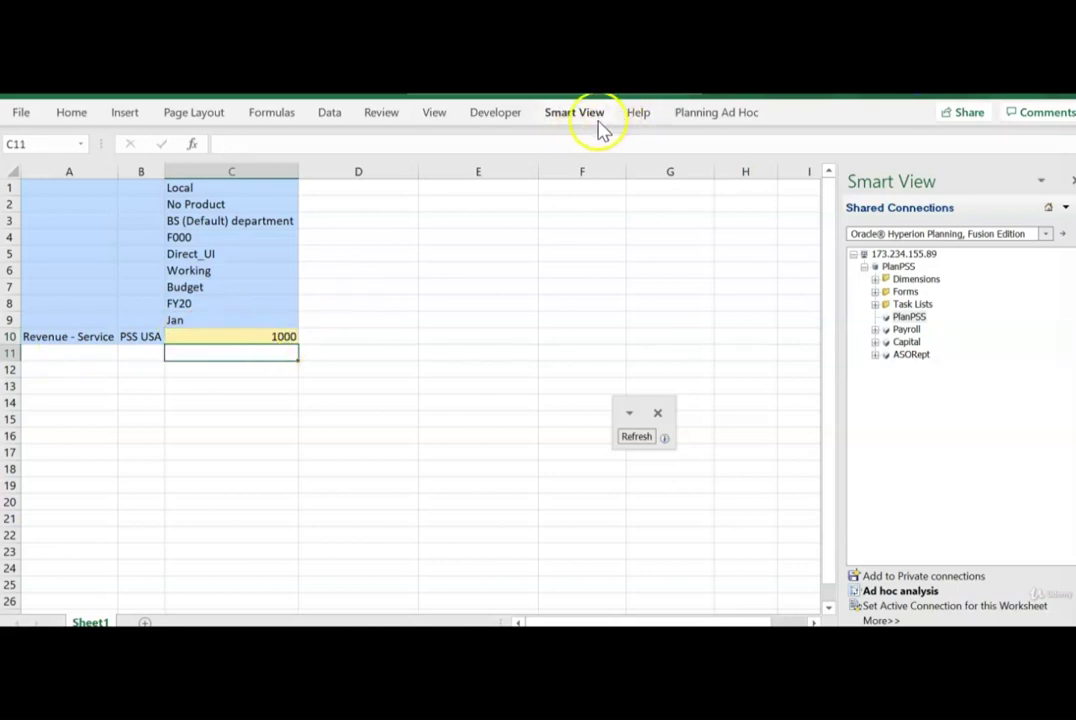
{"action": "left_click", "coordinate": [585, 125]}
{"action": "left_click", "coordinate": [332, 166]}
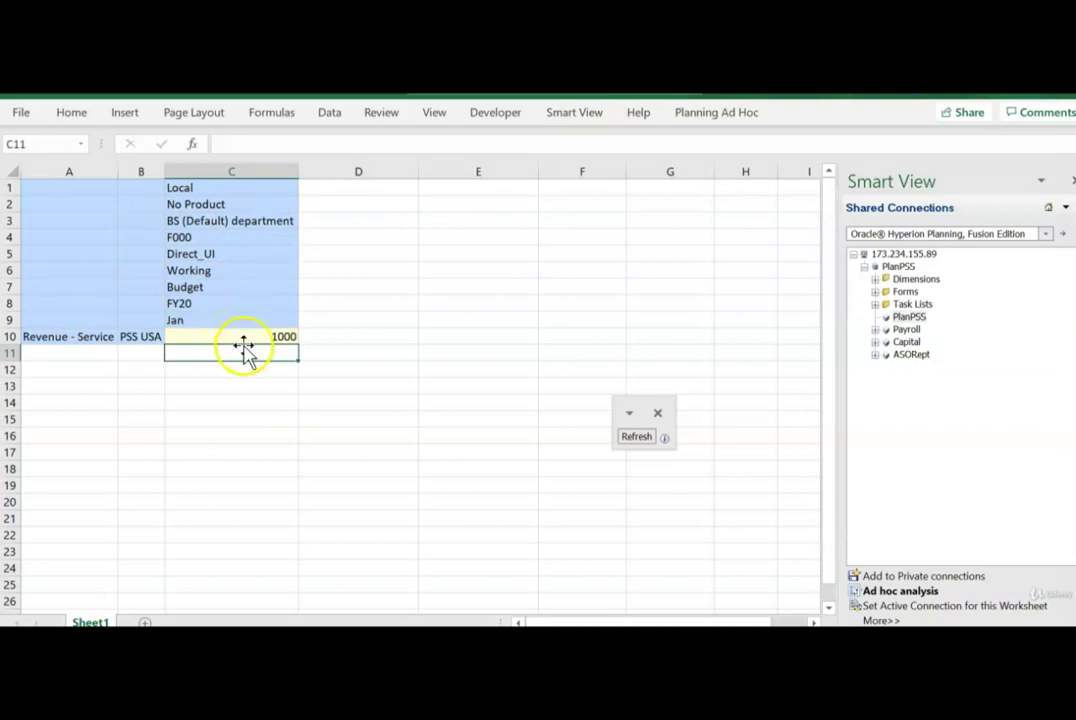
Step: Change the ad hoc grid's alias setting so that members are shown by member name instead of alias
{"action": "left_click", "coordinate": [690, 113]}
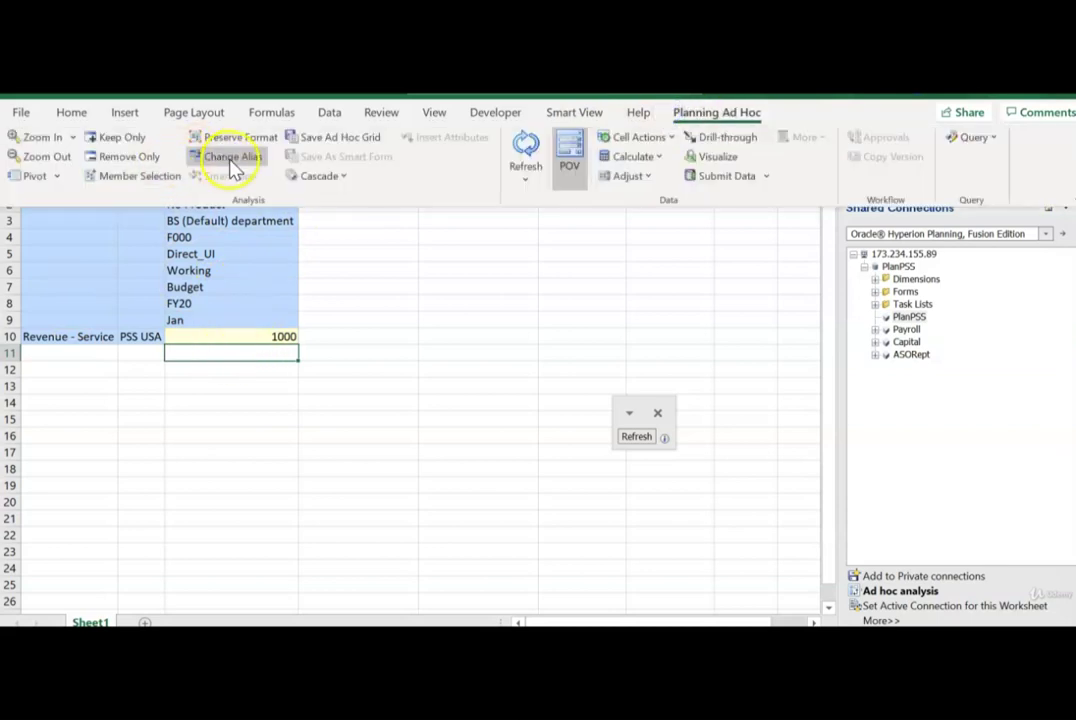
{"action": "left_click", "coordinate": [230, 153]}
{"action": "left_click", "coordinate": [470, 345]}
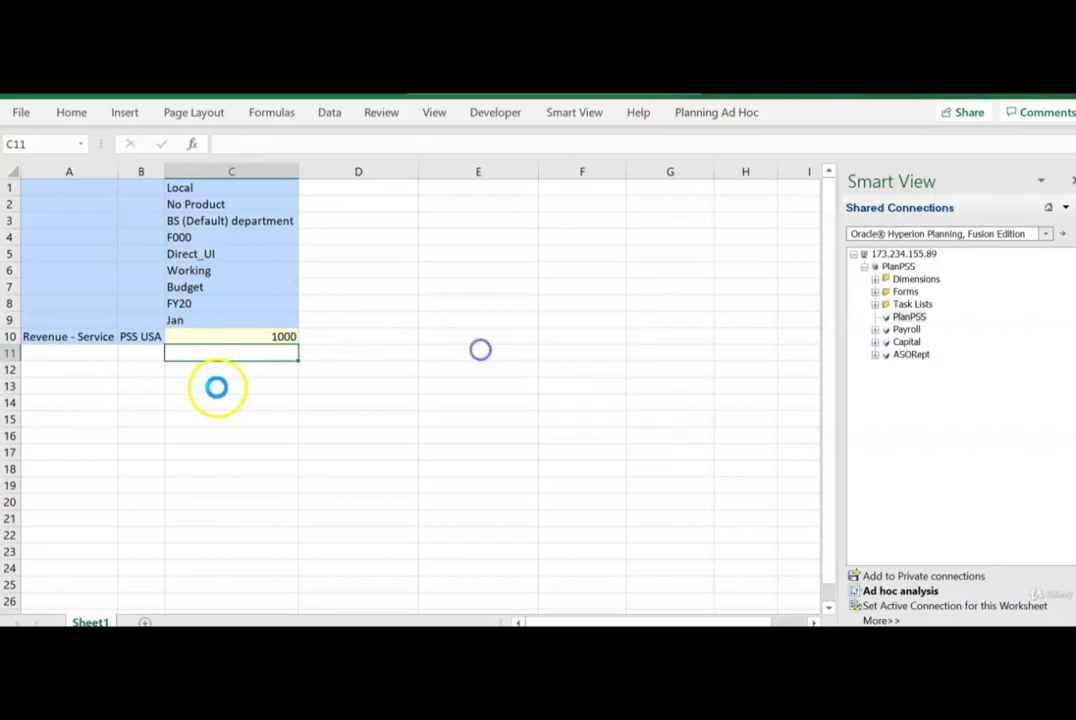
{"action": "left_click", "coordinate": [41, 339]}
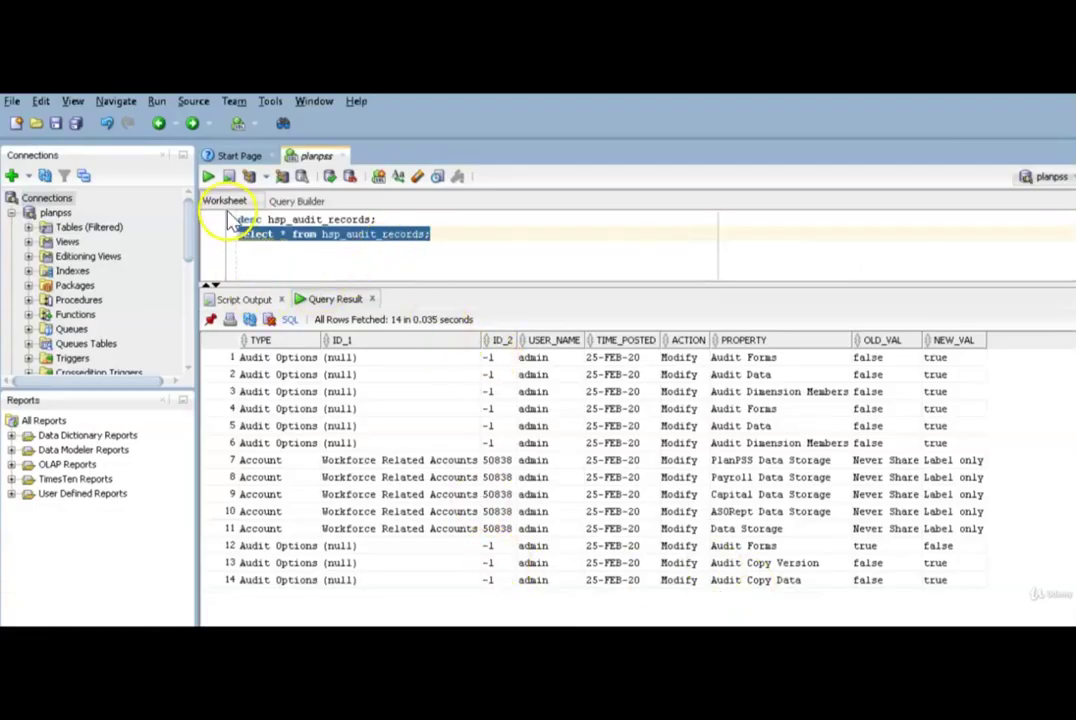
Step: Switch to SQL Developer, rerun the hsp_audit_records query and select the Data record in row 15
{"action": "left_click", "coordinate": [207, 177]}
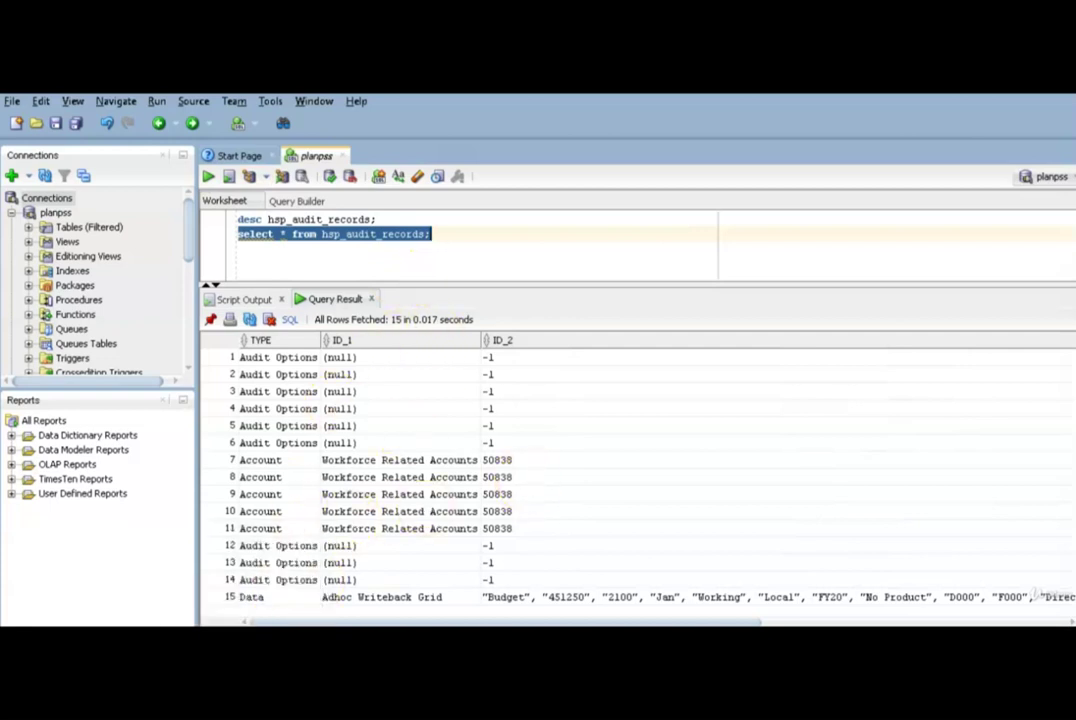
{"action": "left_click", "coordinate": [525, 478]}
{"action": "left_click", "coordinate": [283, 600]}
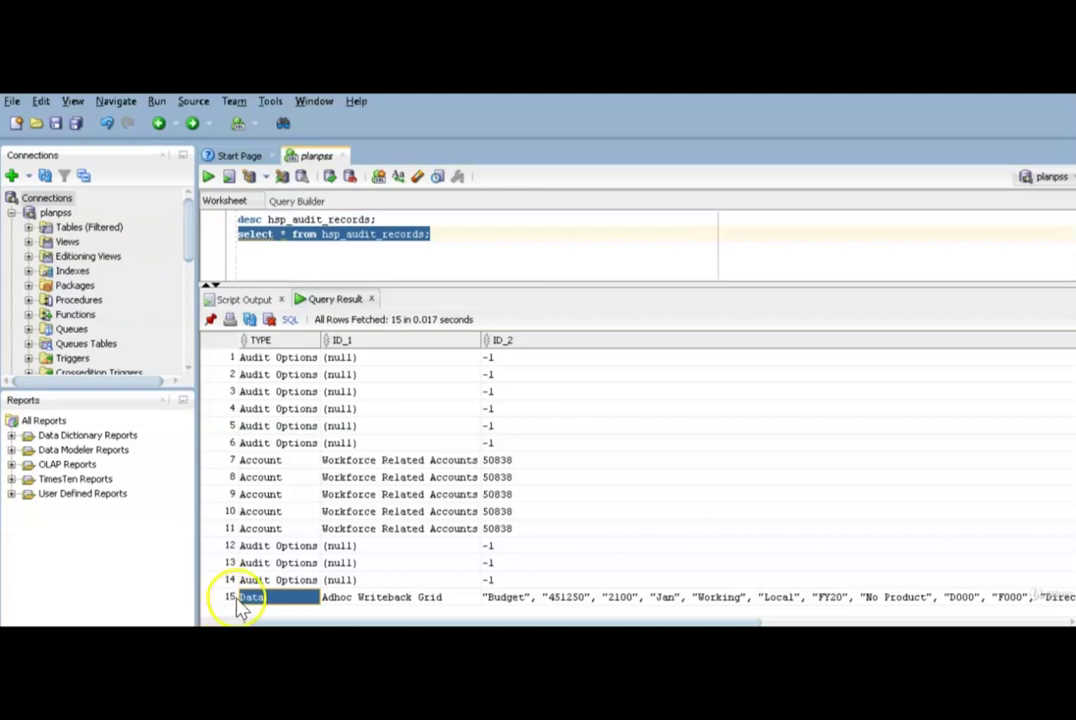
{"action": "left_click", "coordinate": [355, 581]}
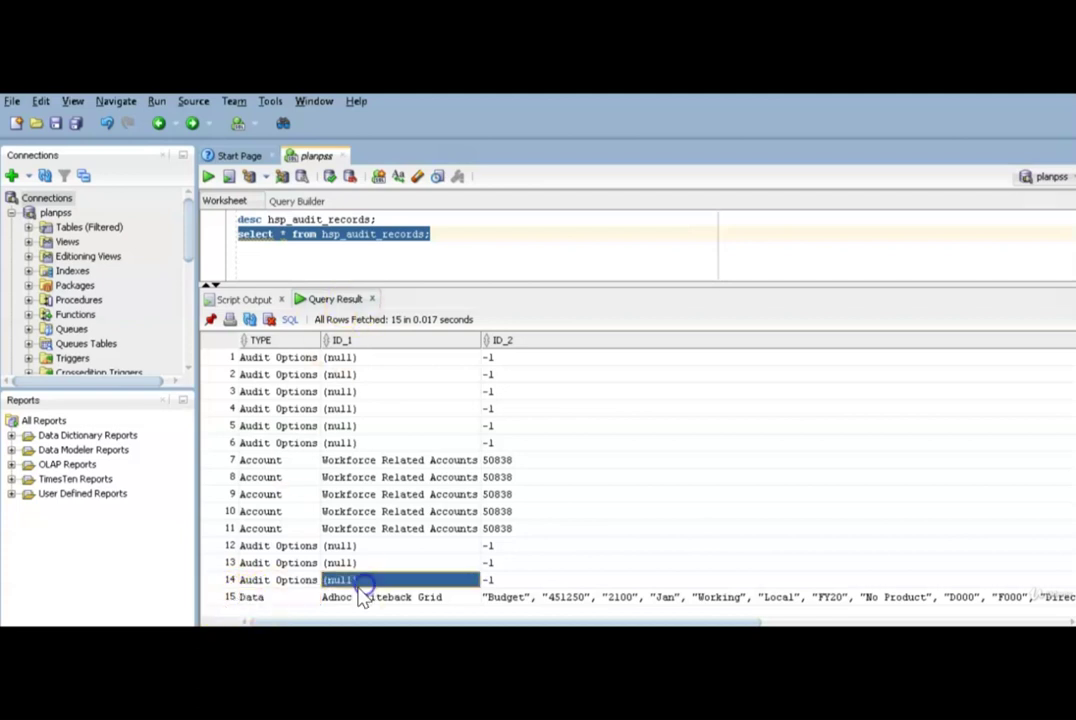
{"action": "left_click", "coordinate": [281, 600]}
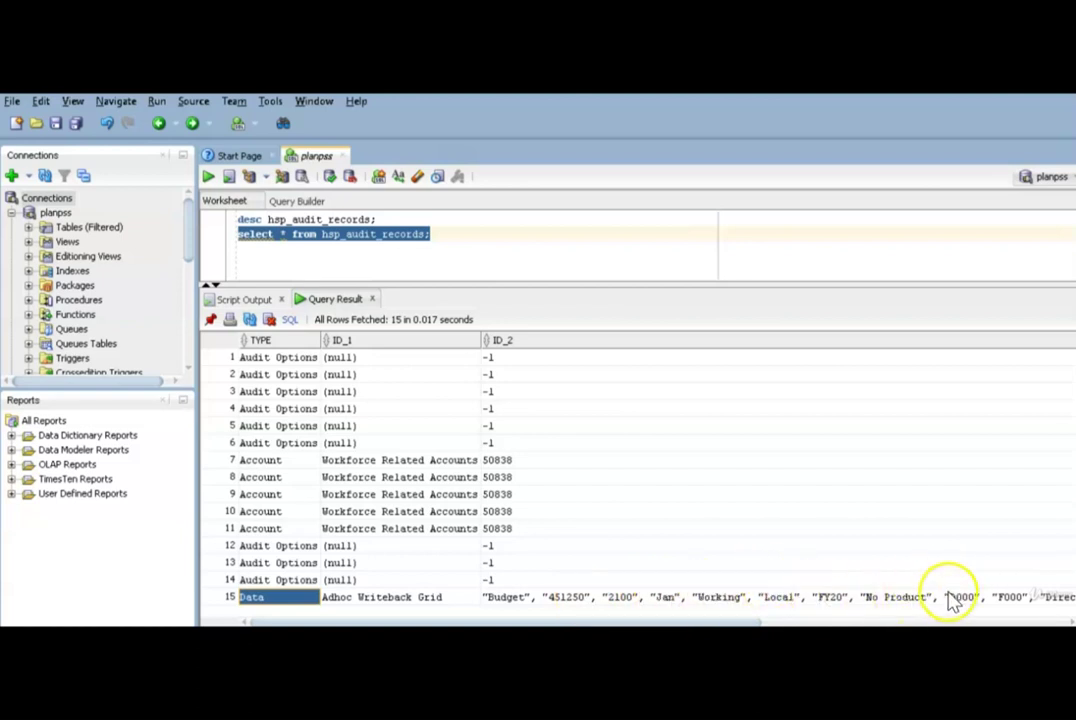
Step: Examine row 15 from ID_2 through NEW_VAL, narrowing the TIME_POSTED column to bring the remaining columns into view
{"action": "left_click", "coordinate": [857, 600]}
{"action": "scroll", "coordinate": [1001, 578], "scroll_direction": "right", "scroll_amount": 10}
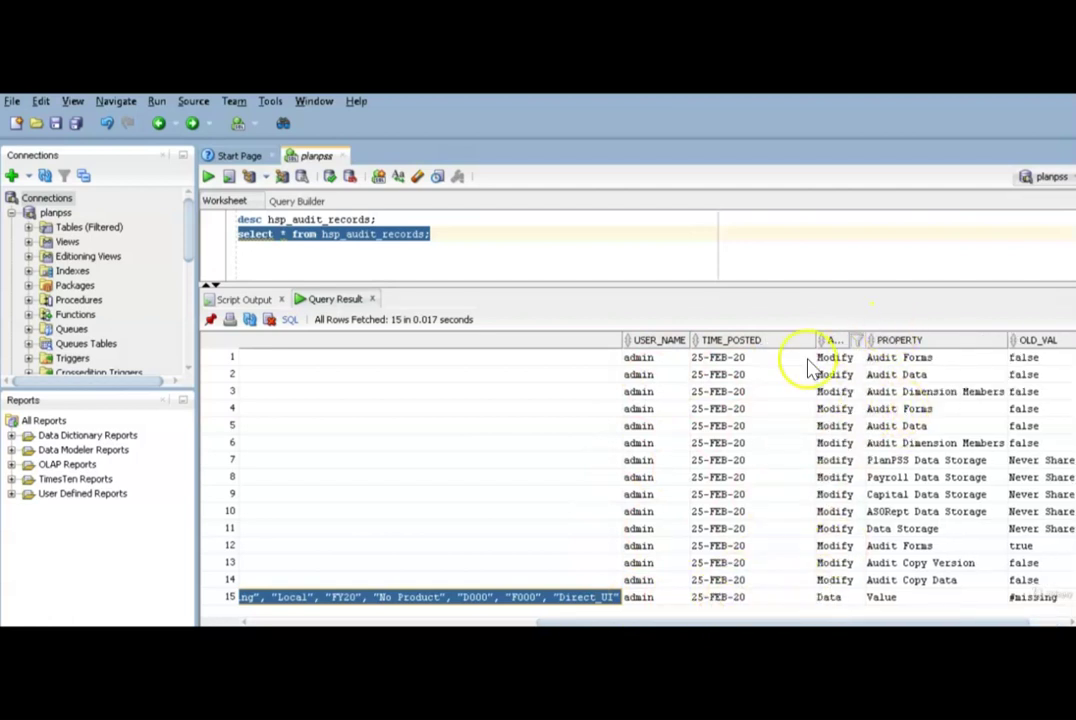
{"action": "left_click_drag", "start_coordinate": [815, 339], "coordinate": [770, 340]}
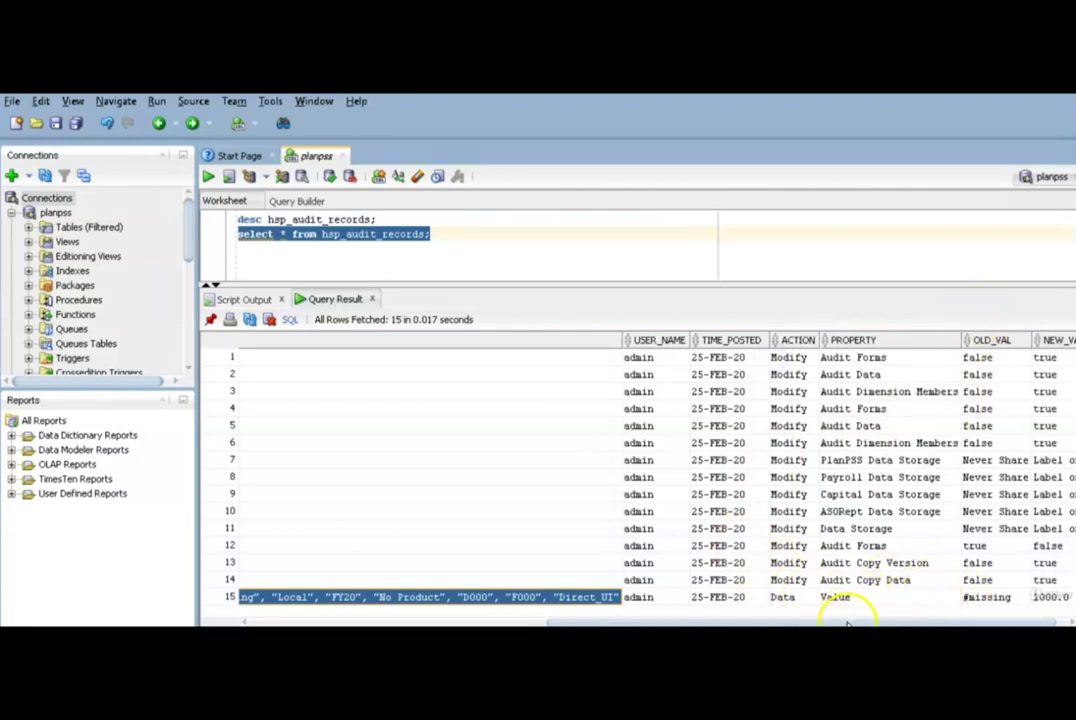
{"action": "scroll", "coordinate": [990, 615], "scroll_direction": "right", "scroll_amount": 1}
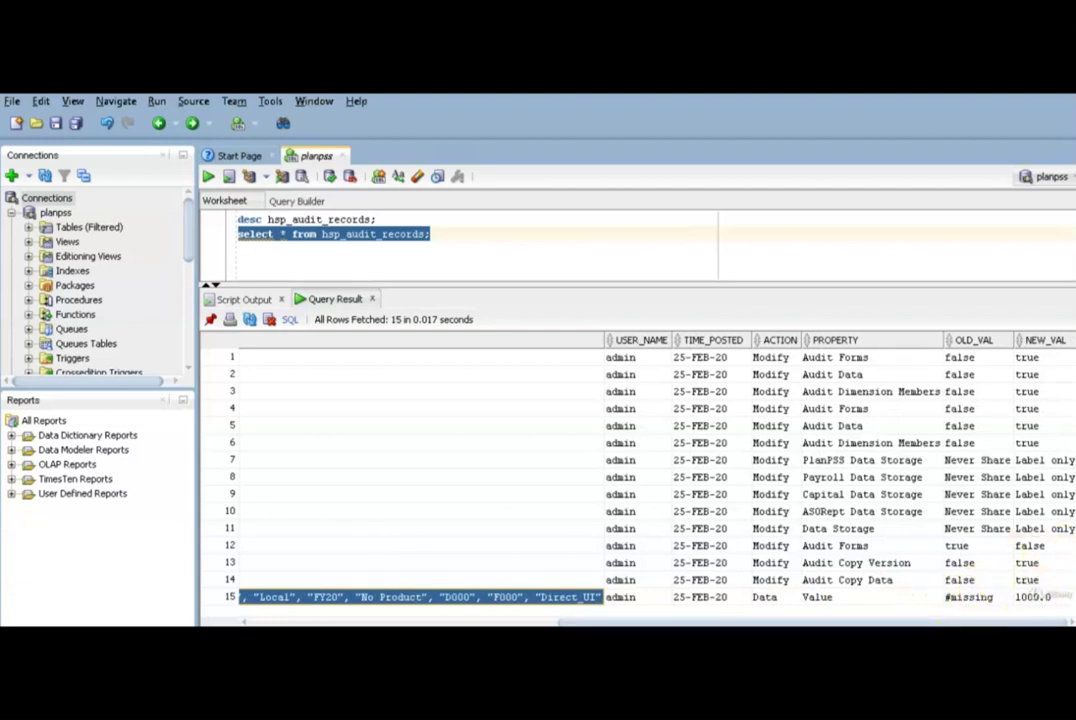
Step: Switch back to the Excel Smart View grid, set C10 to 900 and submit the data
{"action": "key", "text": "alt+Tab"}
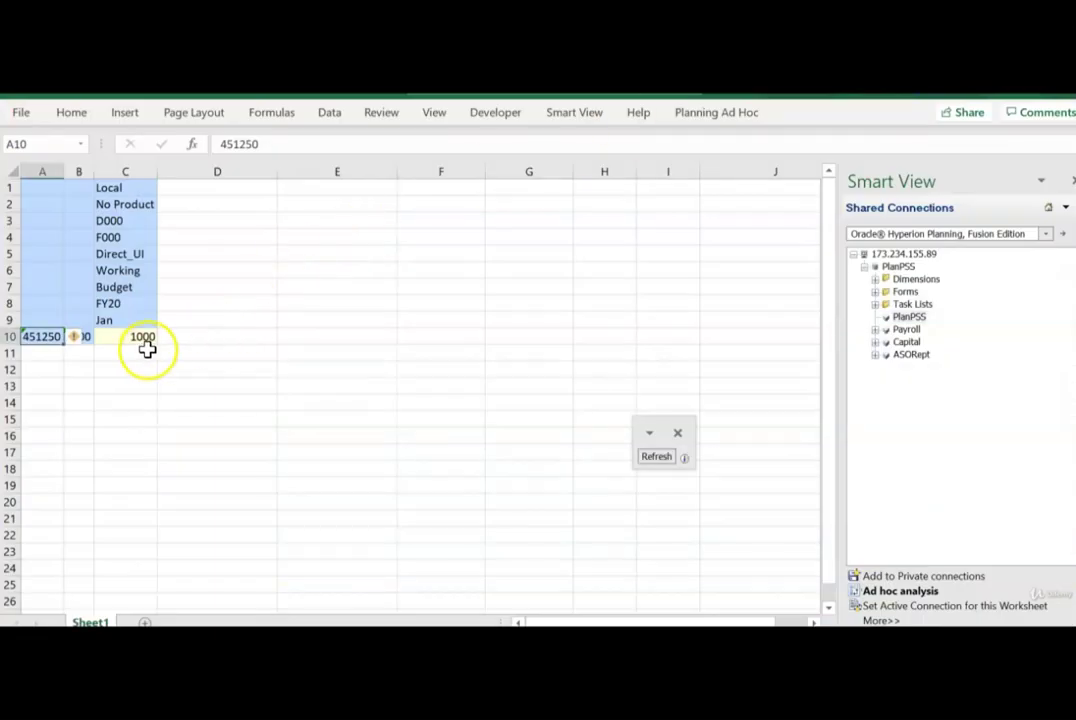
{"action": "left_click", "coordinate": [137, 337]}
{"action": "type", "text": "900"}
{"action": "key", "text": "Return"}
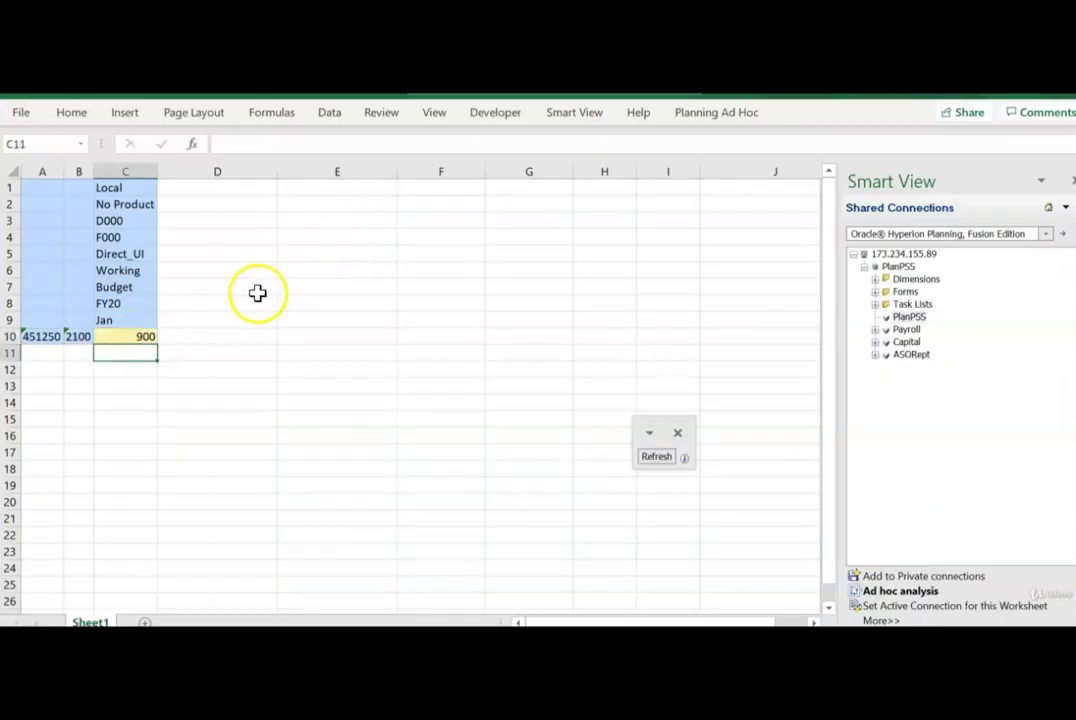
{"action": "left_click", "coordinate": [575, 112]}
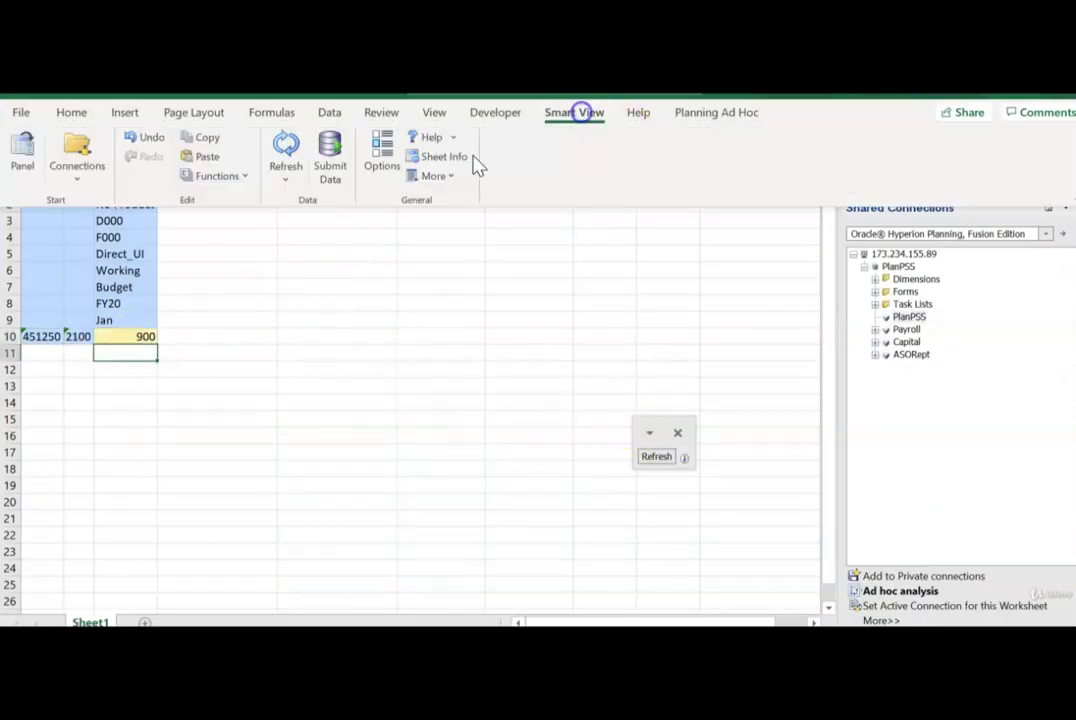
{"action": "left_click", "coordinate": [332, 165]}
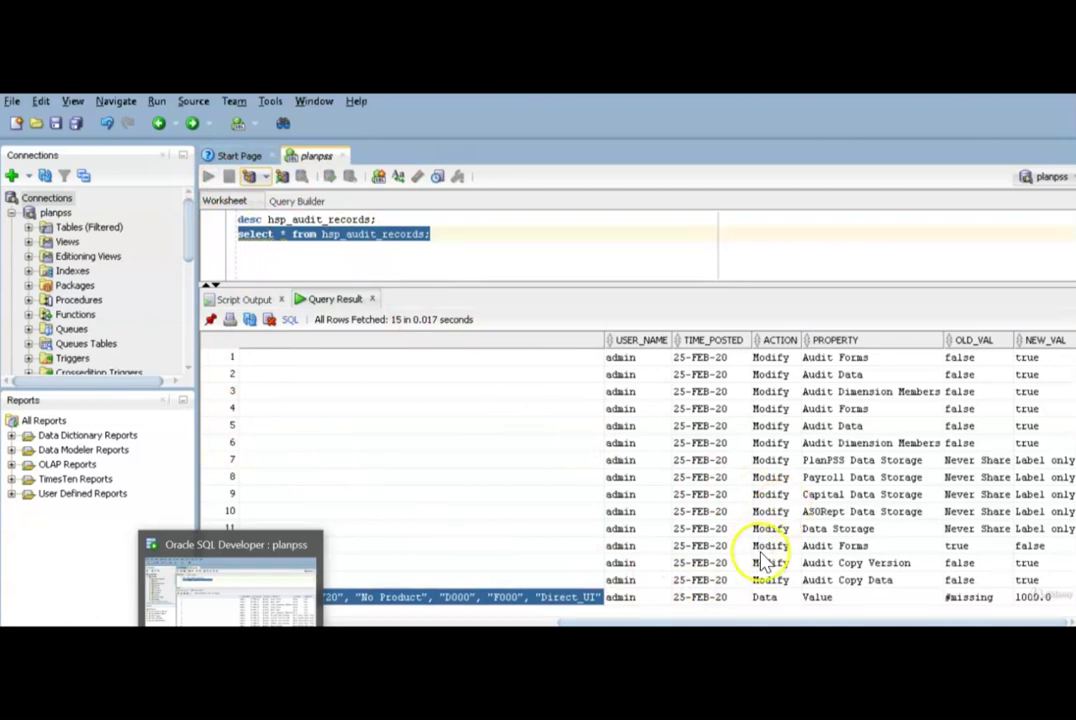
Step: Switch to SQL Developer, rerun the hsp_audit_records query and review the old and new values of the latest Data records
{"action": "key", "text": "ctrl+Return"}
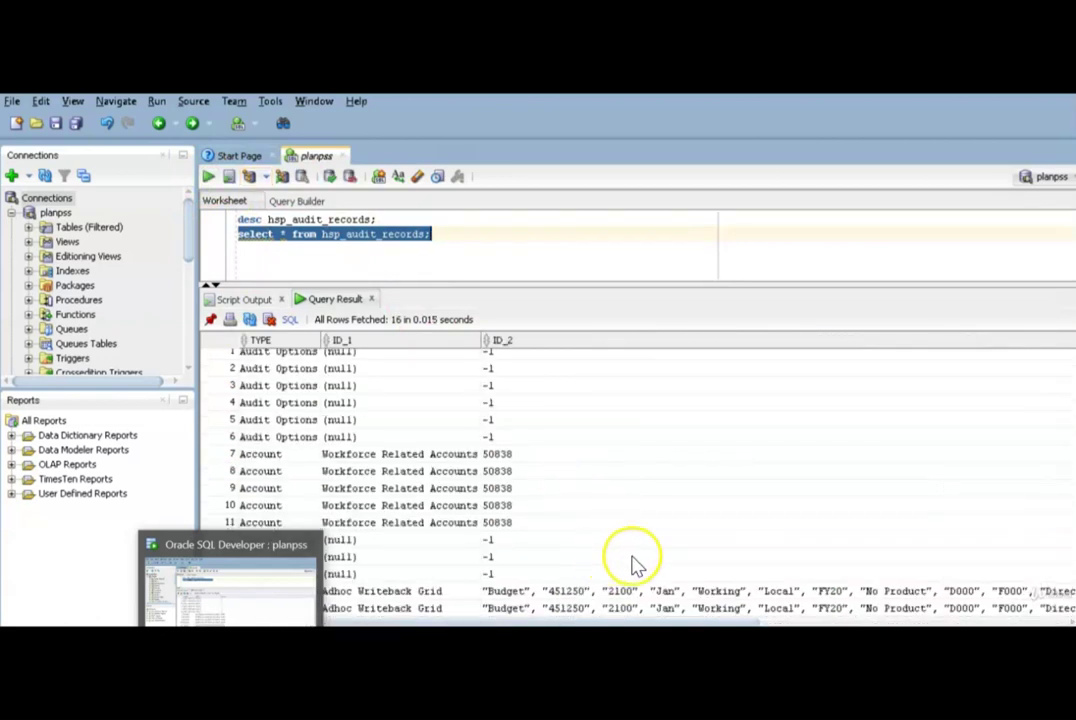
{"action": "left_click", "coordinate": [506, 523]}
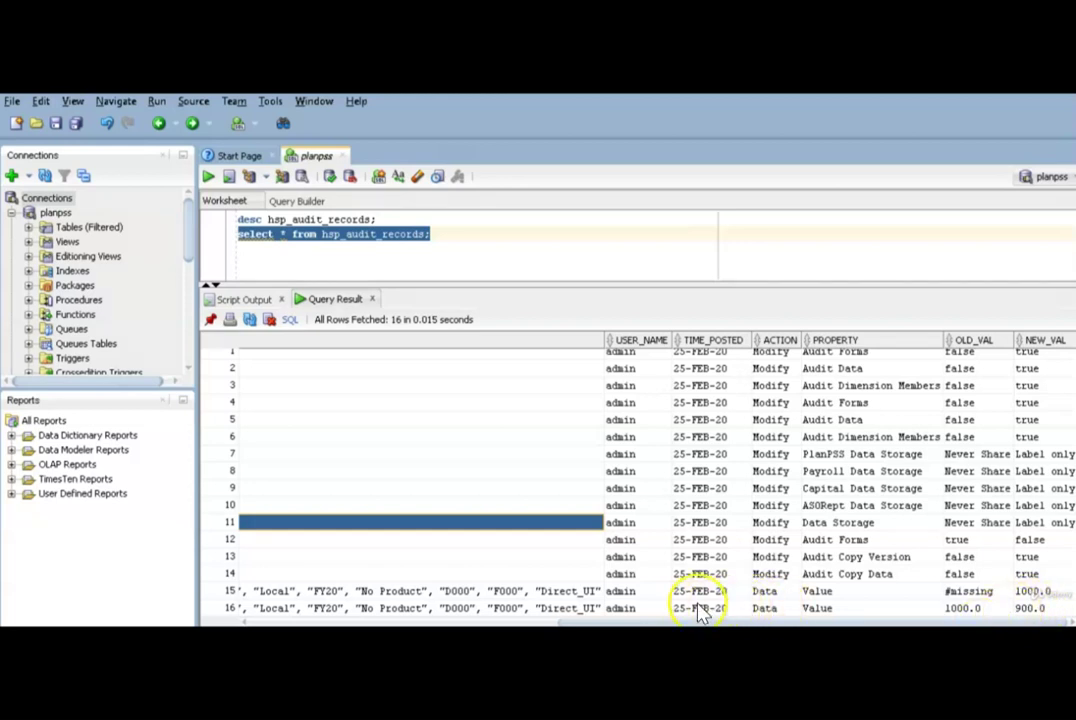
{"action": "right_click", "coordinate": [525, 428]}
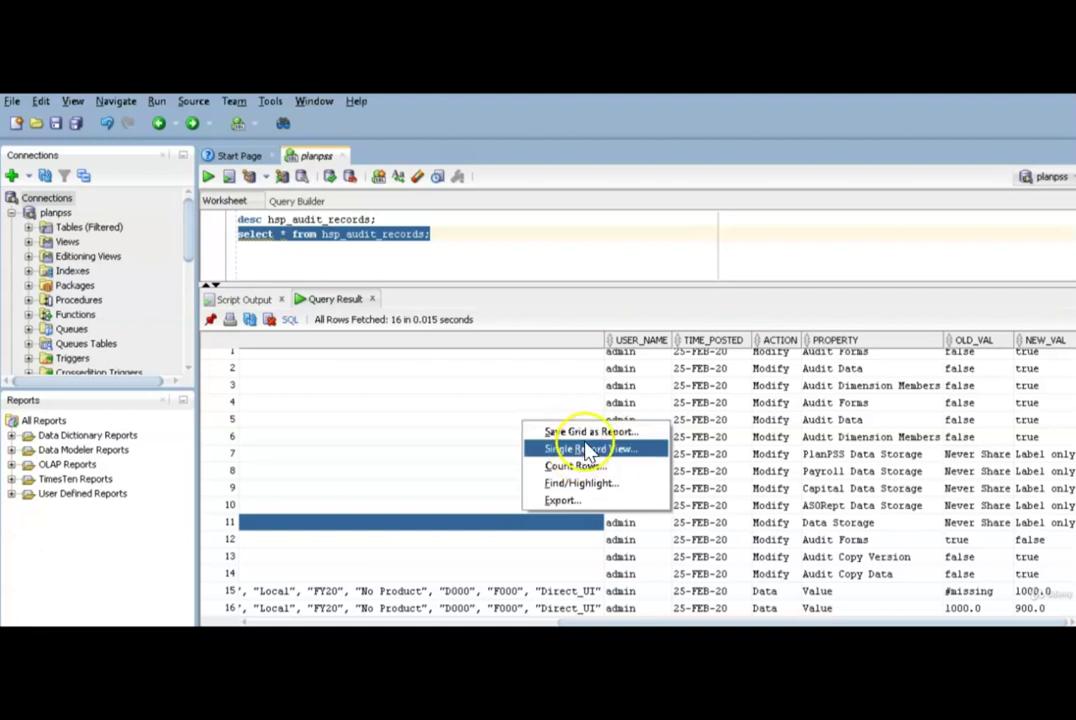
{"action": "left_click", "coordinate": [458, 231]}
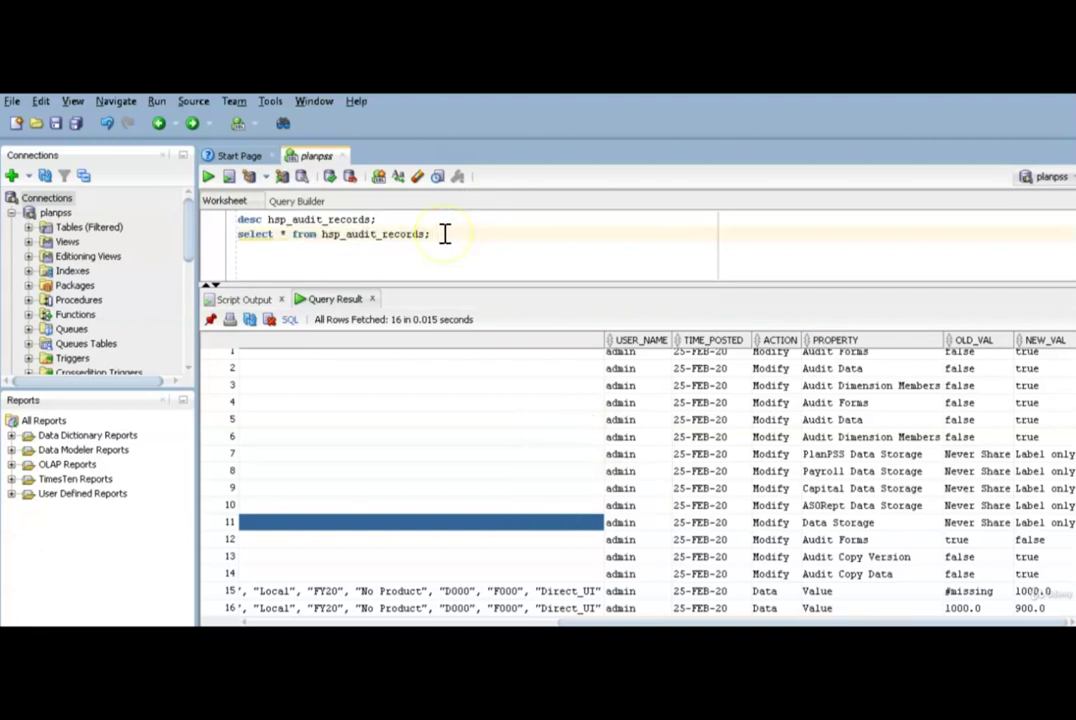
{"action": "left_click", "coordinate": [237, 235], "text": "shift"}
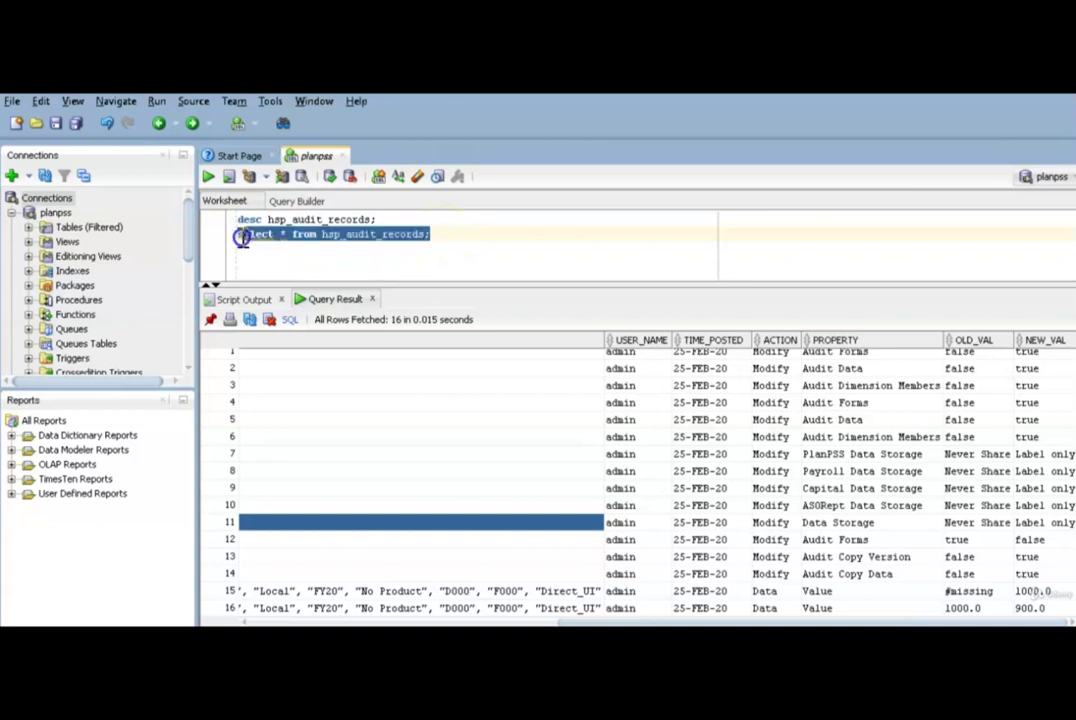
Step: Extend the select query with the condition where TYPE like 'D%' and run it
{"action": "left_click", "coordinate": [447, 238]}
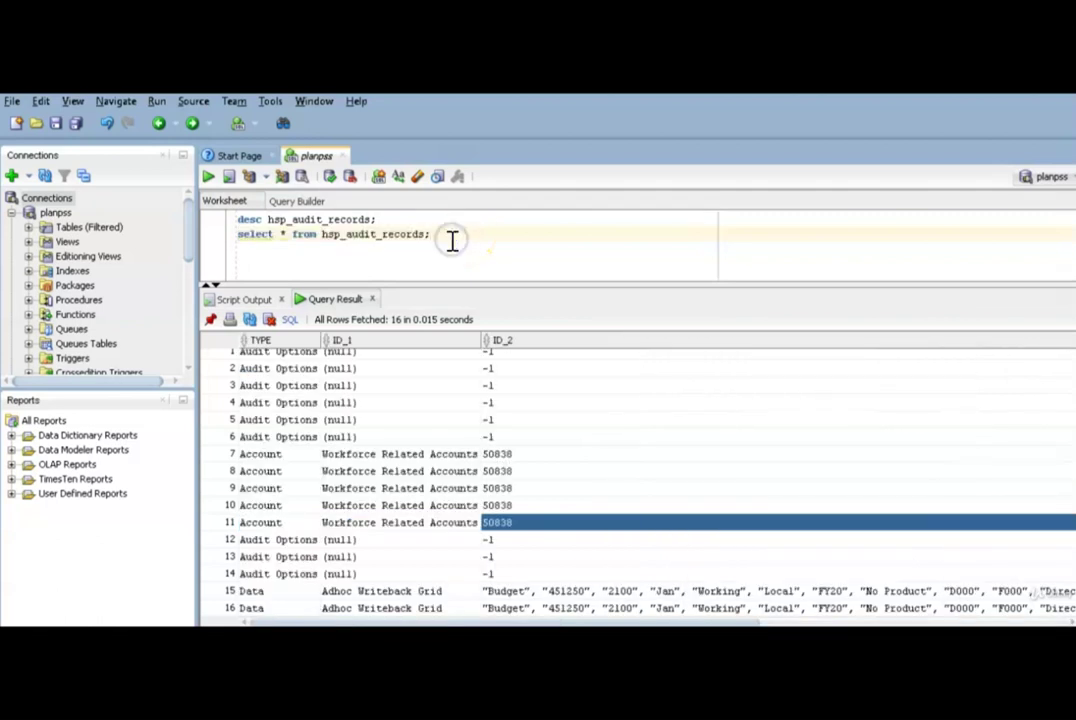
{"action": "type", "text": "where"}
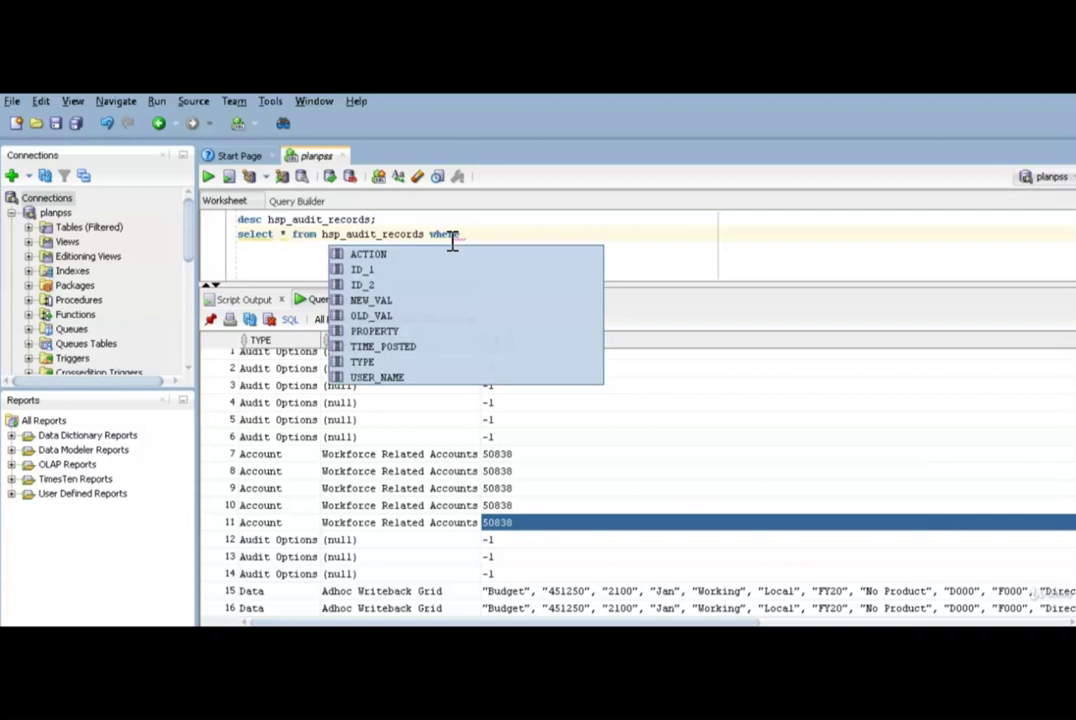
{"action": "left_click", "coordinate": [370, 362]}
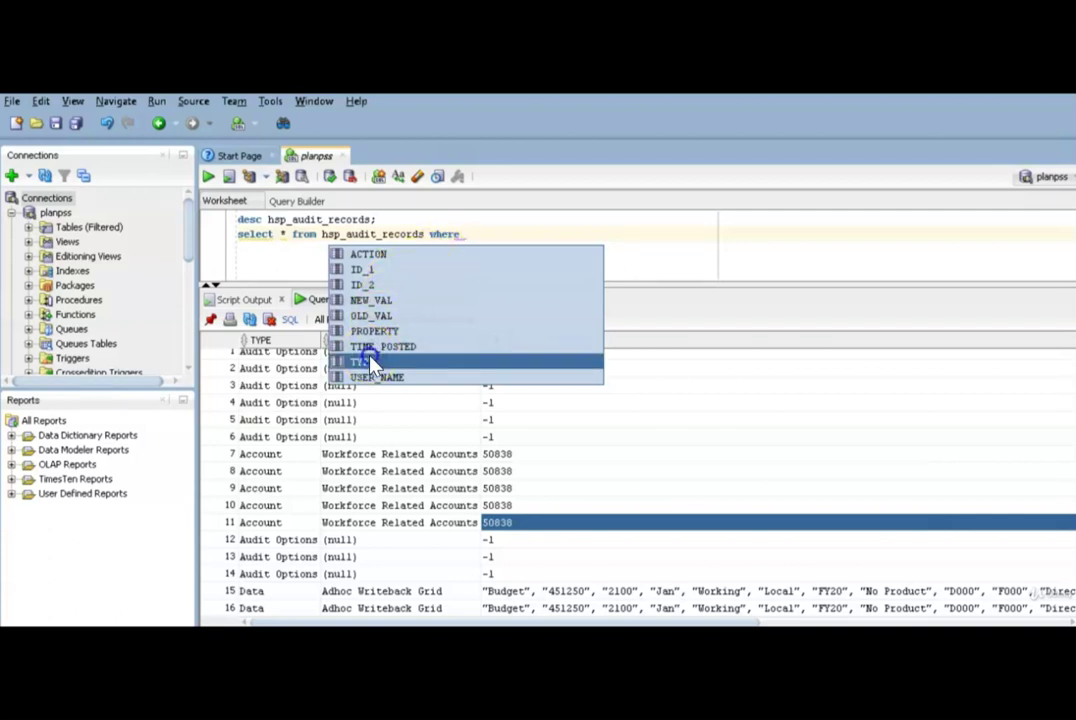
{"action": "double_click", "coordinate": [372, 365]}
{"action": "type", "text": "like"}
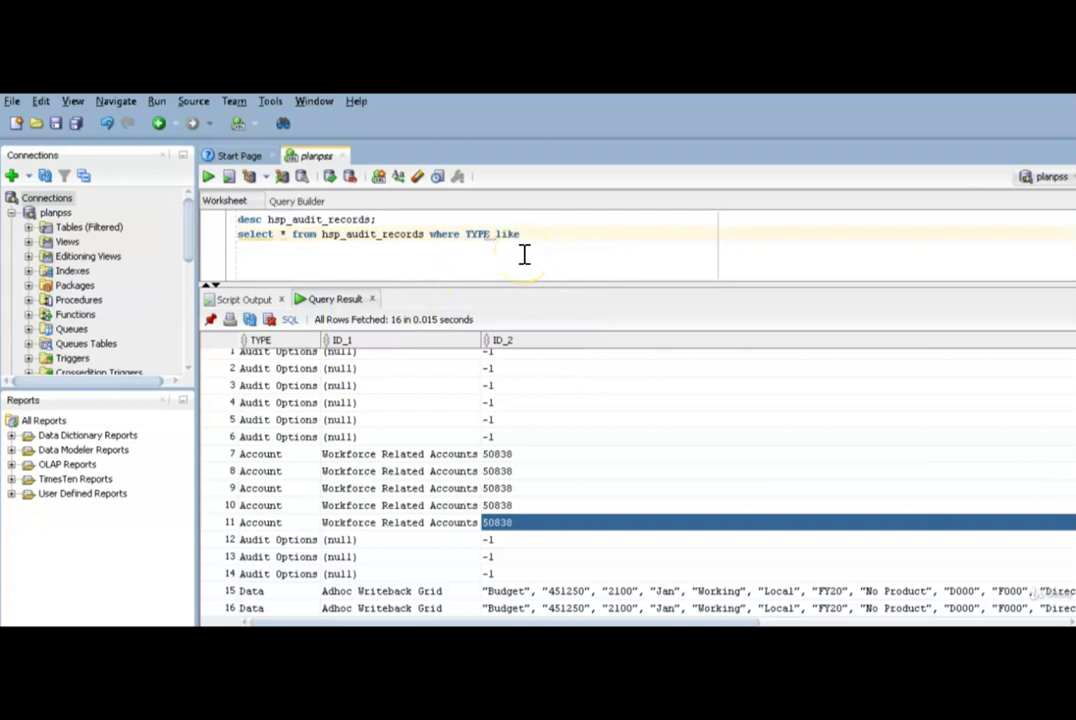
{"action": "type", "text": " 'D%'"}
{"action": "triple_click", "coordinate": [229, 230]}
{"action": "left_click", "coordinate": [209, 177]}
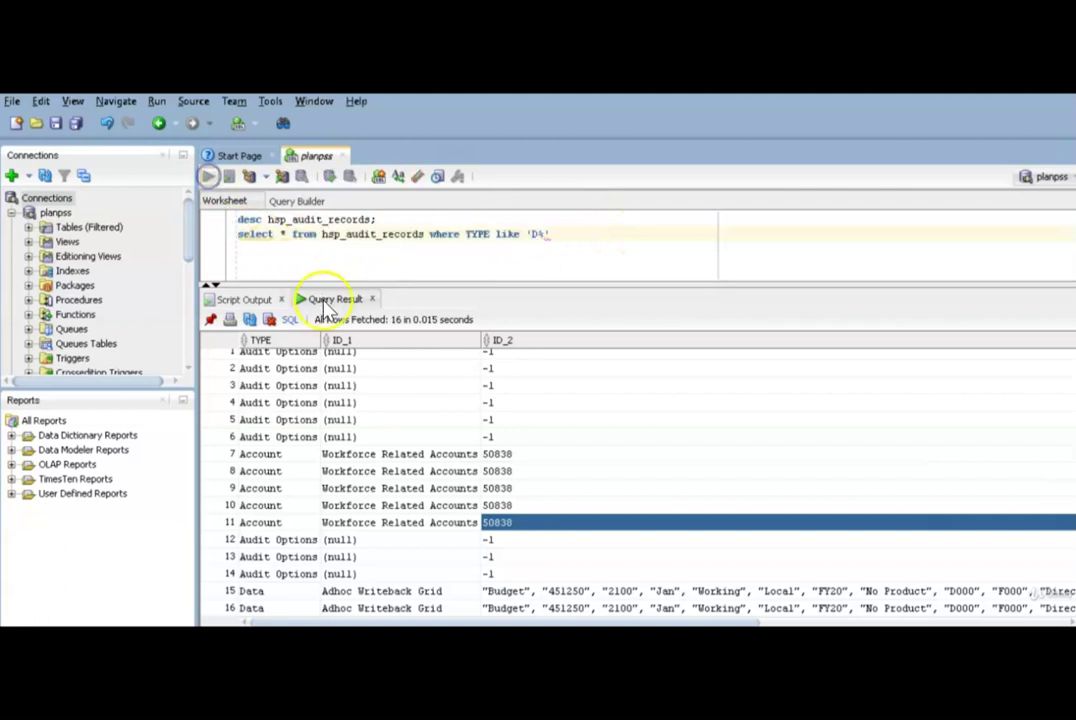